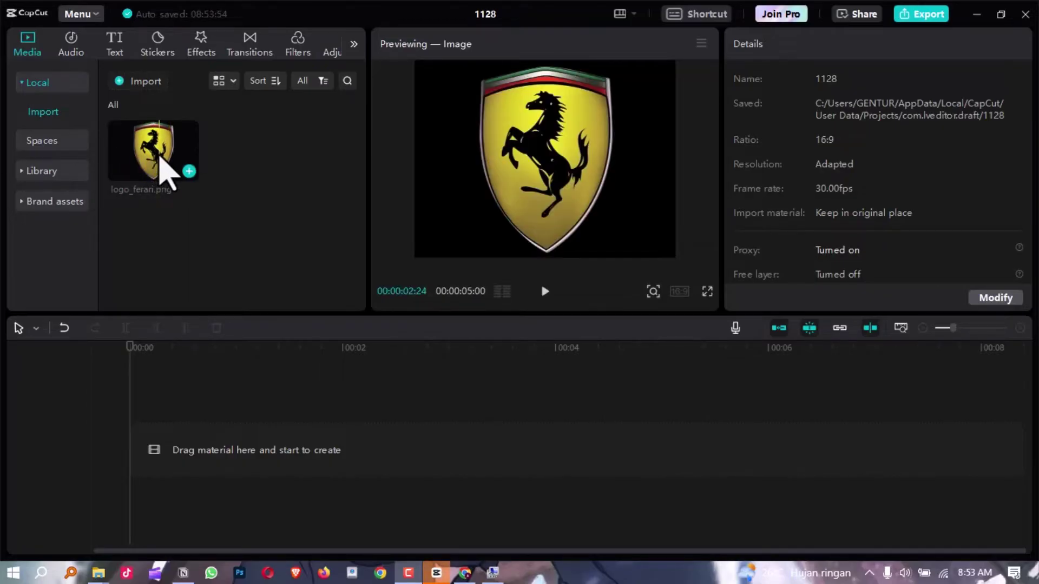
# Place logo_ferari.png at the start of the timeline and scale it down to about 56%.
pyautogui.moveTo(155, 148); pyautogui.dragTo(132, 454)
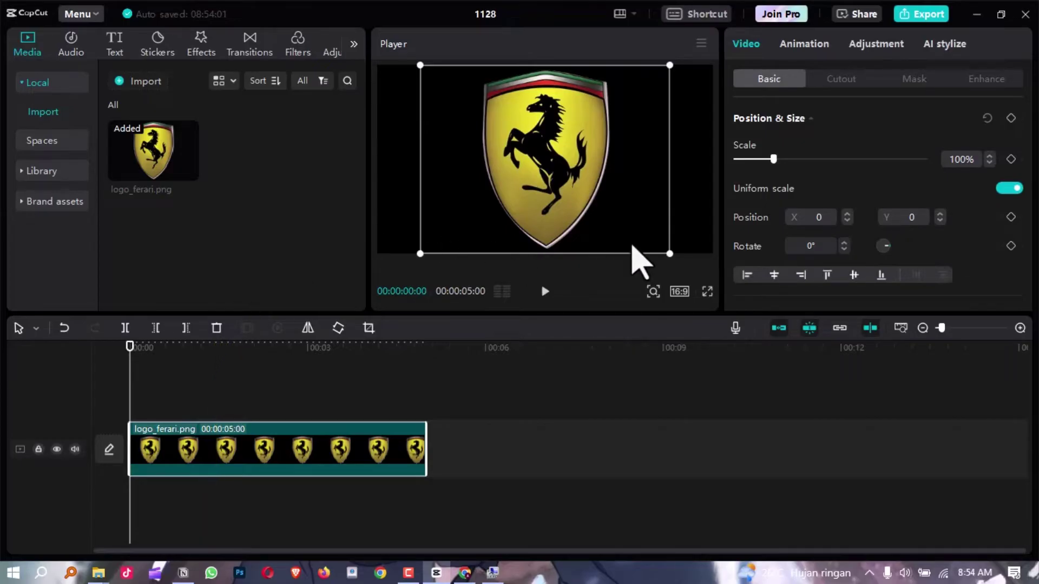
pyautogui.moveTo(670, 253); pyautogui.dragTo(599, 203)
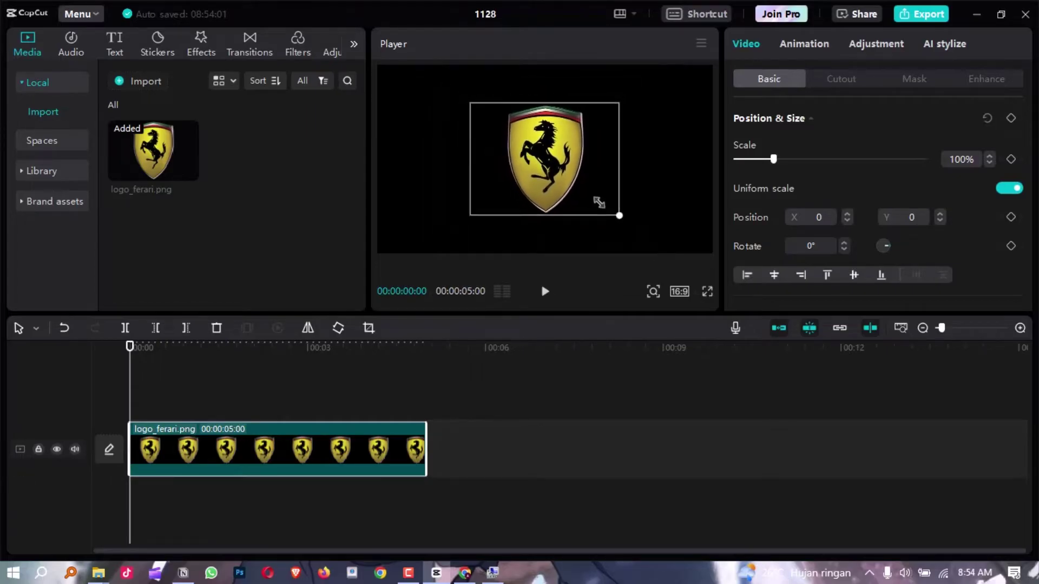
pyautogui.click(643, 193)
pyautogui.hotkey('ctrl', 'shift', 'f')
pyautogui.press('Escape')
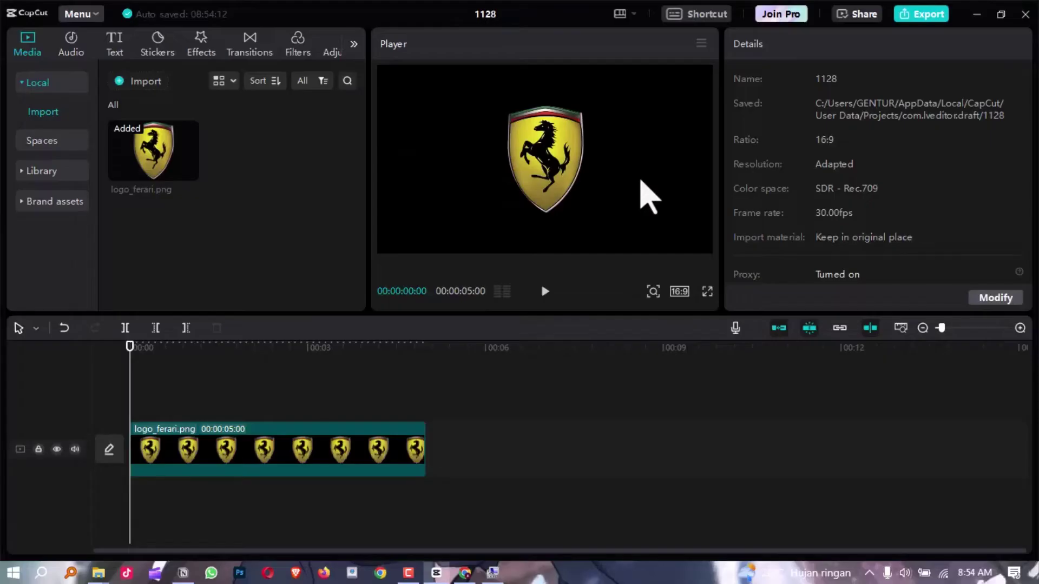
pyautogui.click(401, 440)
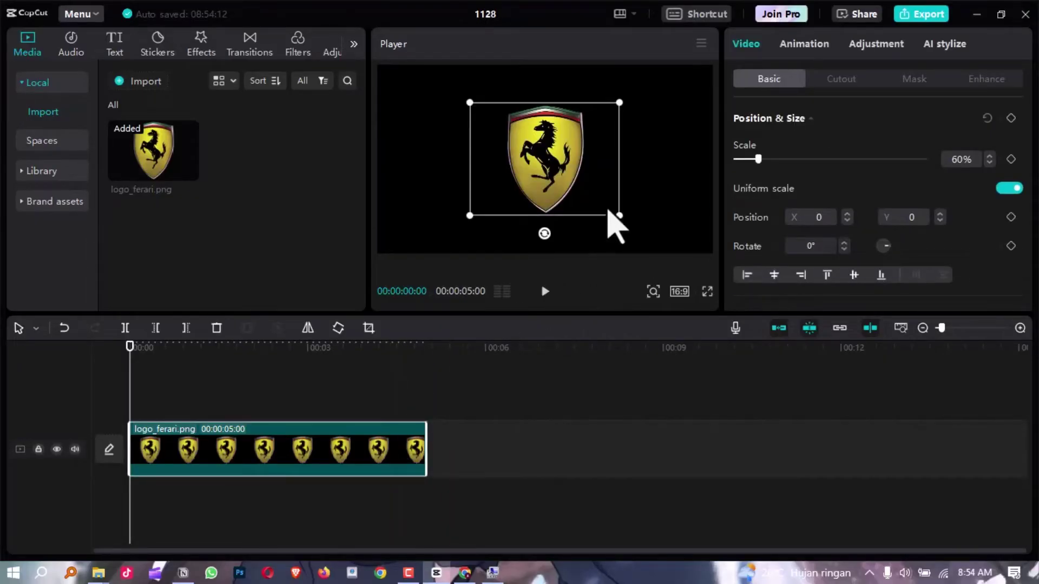
pyautogui.moveTo(619, 215); pyautogui.dragTo(610, 209)
pyautogui.hotkey('ctrl', 'shift', 'f')
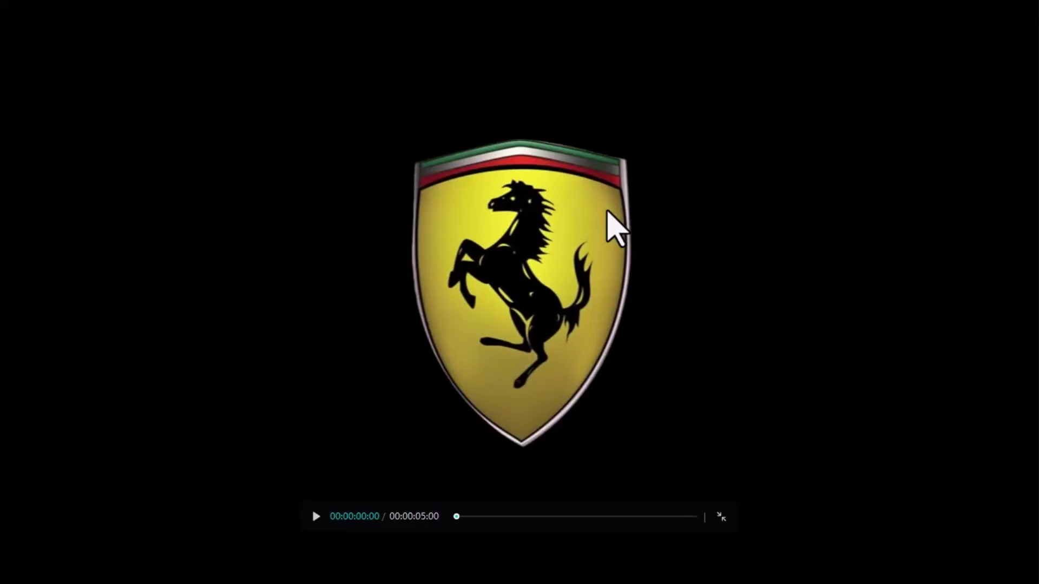
pyautogui.press('Escape')
# Set the canvas aspect ratio to 16:9 and return the playhead to the start of the timeline.
pyautogui.click(680, 293)
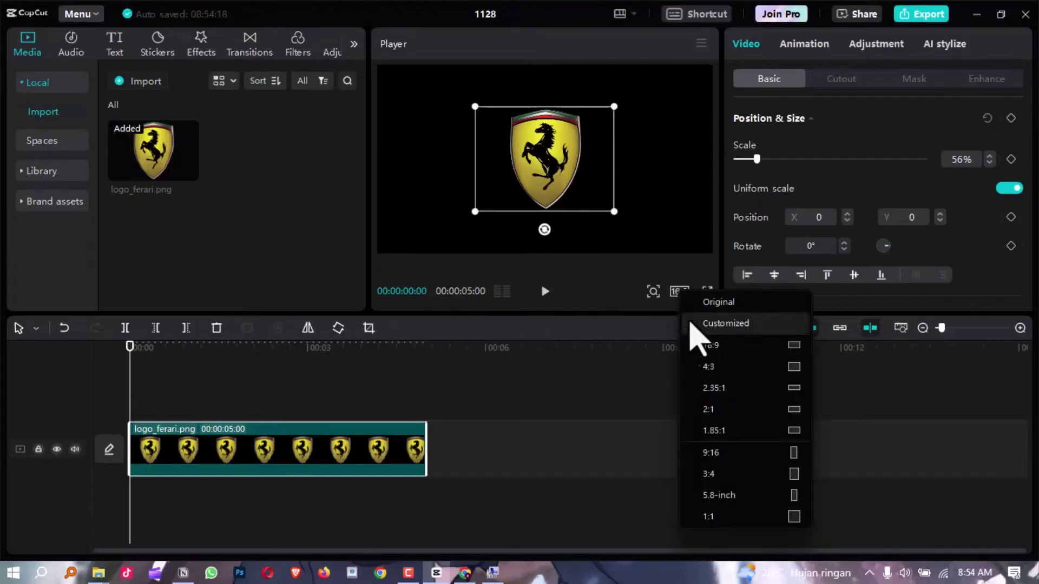
pyautogui.click(703, 349)
pyautogui.click(557, 417)
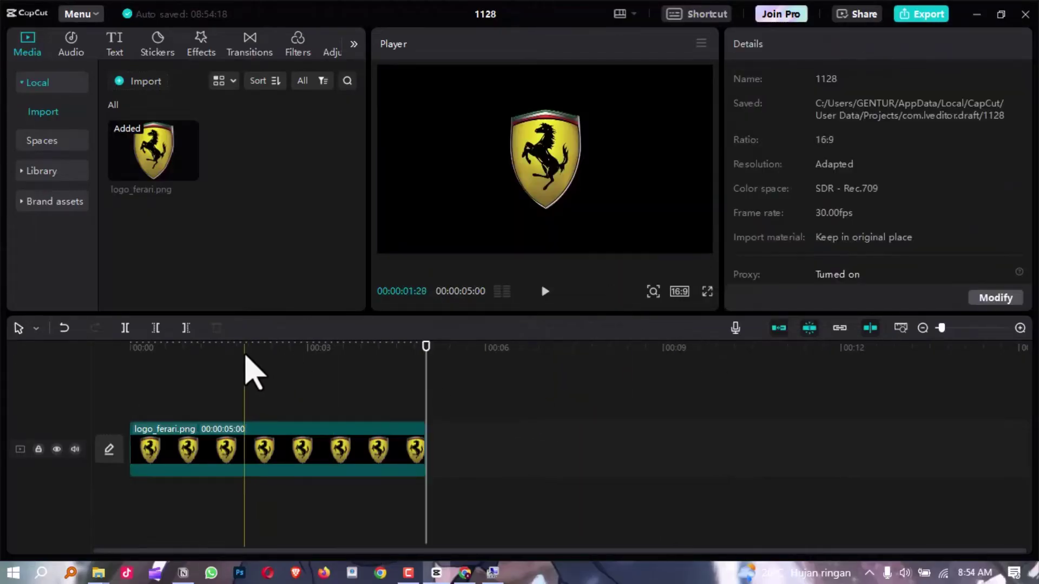
pyautogui.click(233, 373)
pyautogui.moveTo(184, 379); pyautogui.dragTo(129, 379)
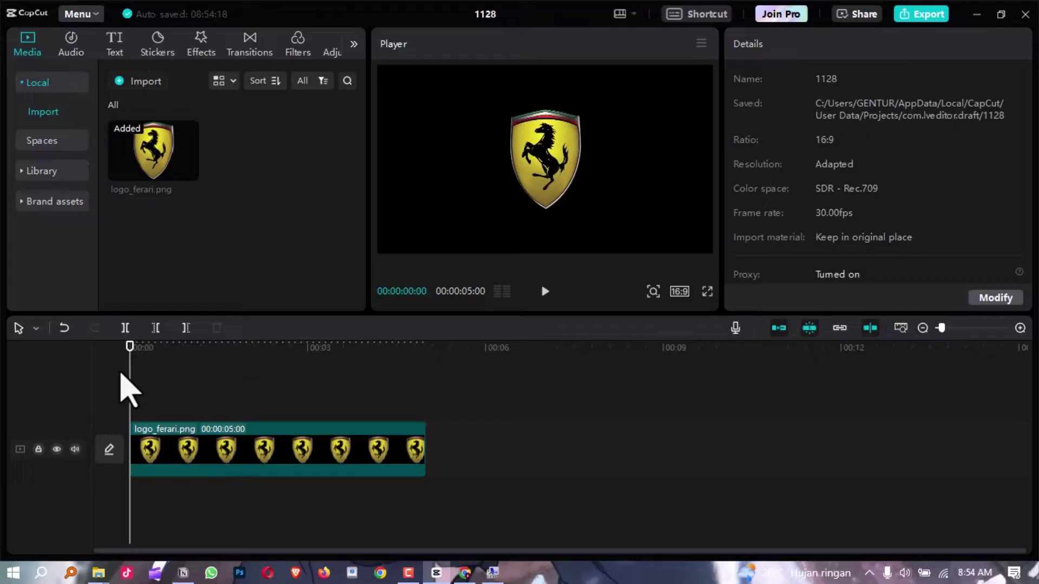
# Add the black library clip on a track above the logo from the timeline start, and turn off the main track magnet.
pyautogui.click(21, 172)
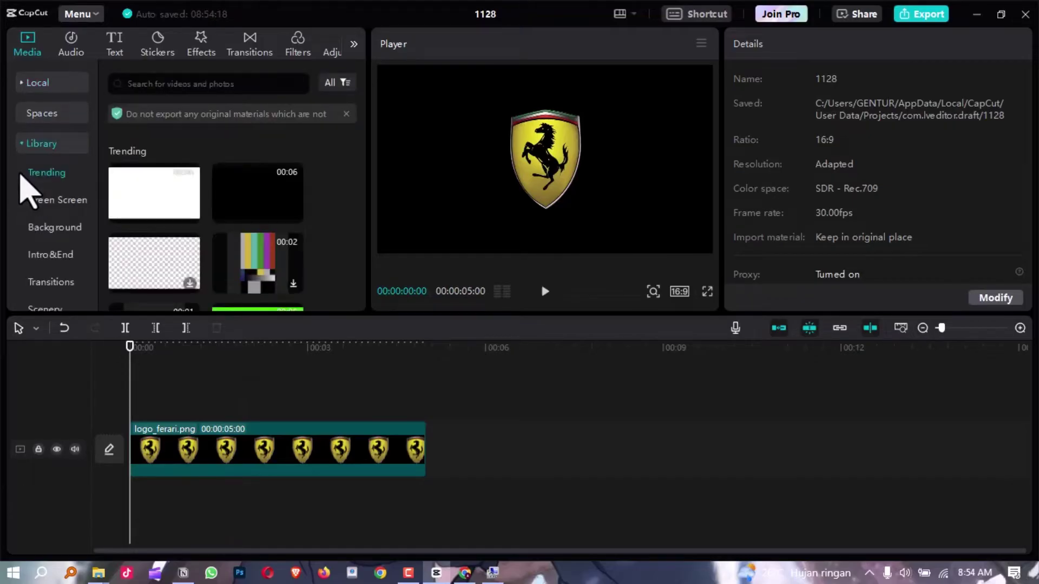
pyautogui.click(293, 214)
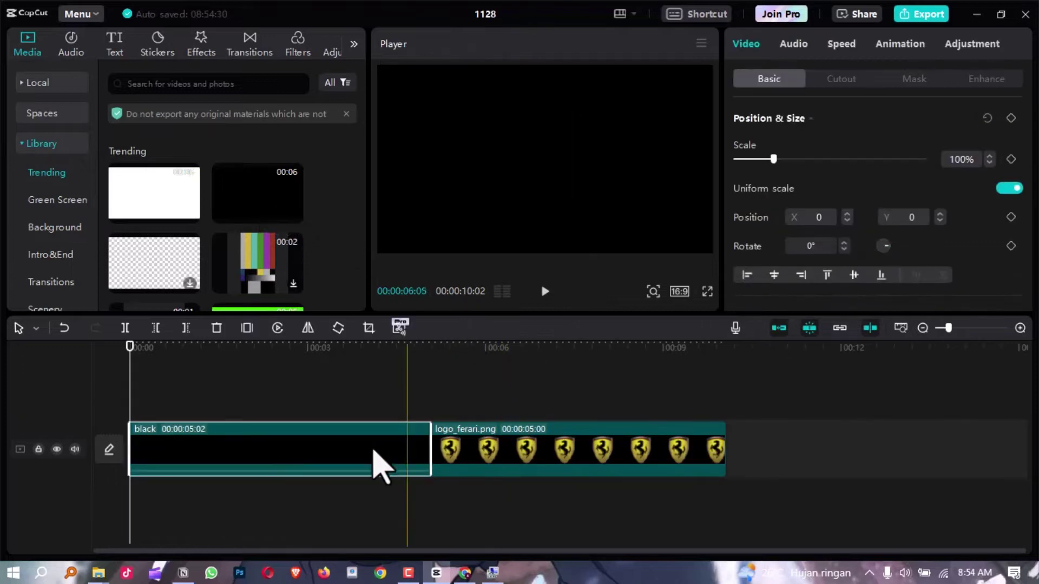
pyautogui.moveTo(378, 465); pyautogui.dragTo(374, 416)
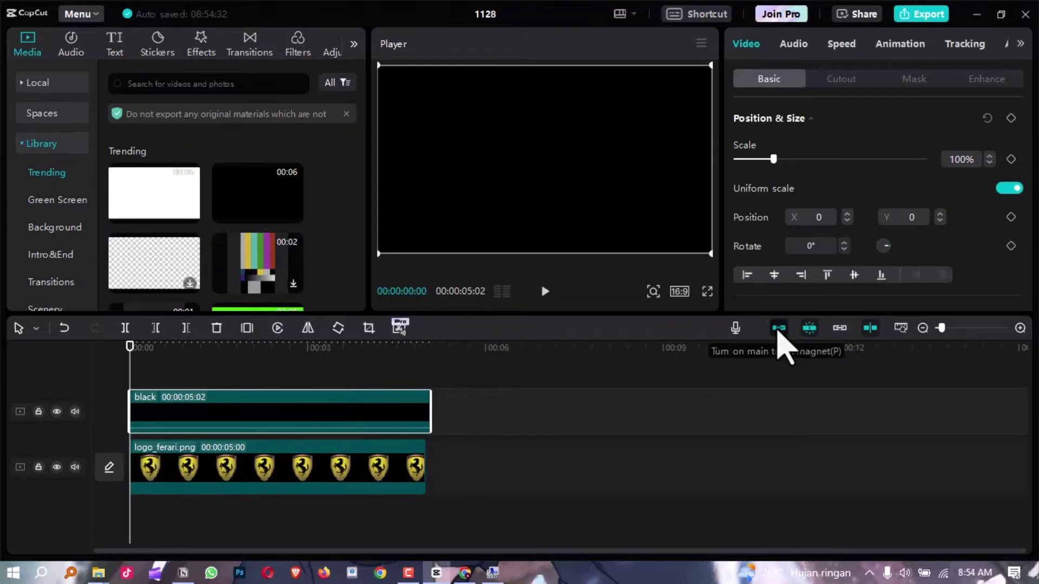
pyautogui.click(173, 352)
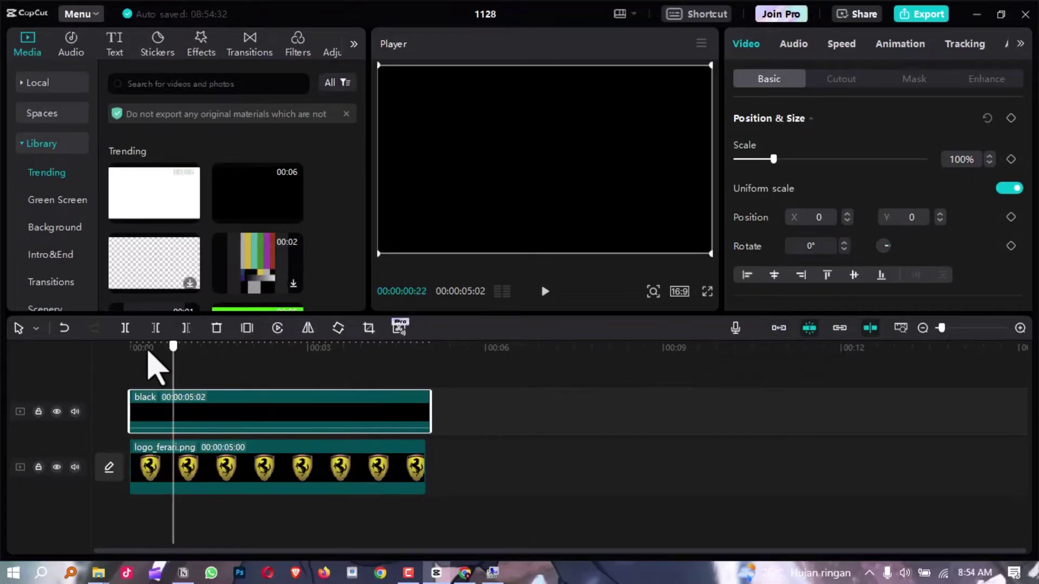
pyautogui.click(128, 353)
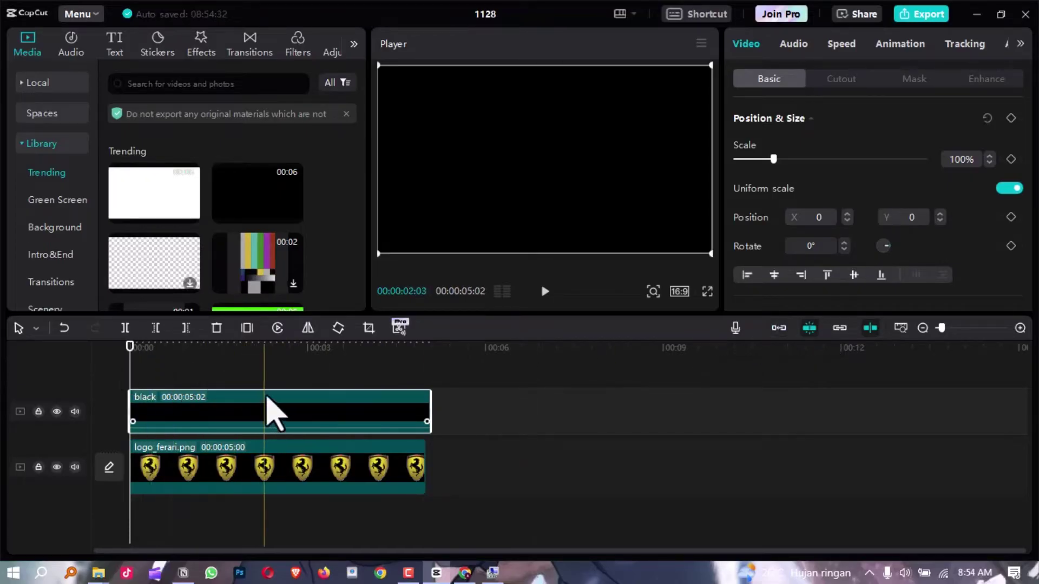
# Apply a Filmstrip mask to the black clip, tilted to about -42° across the logo with a size of about 149.
pyautogui.click(910, 82)
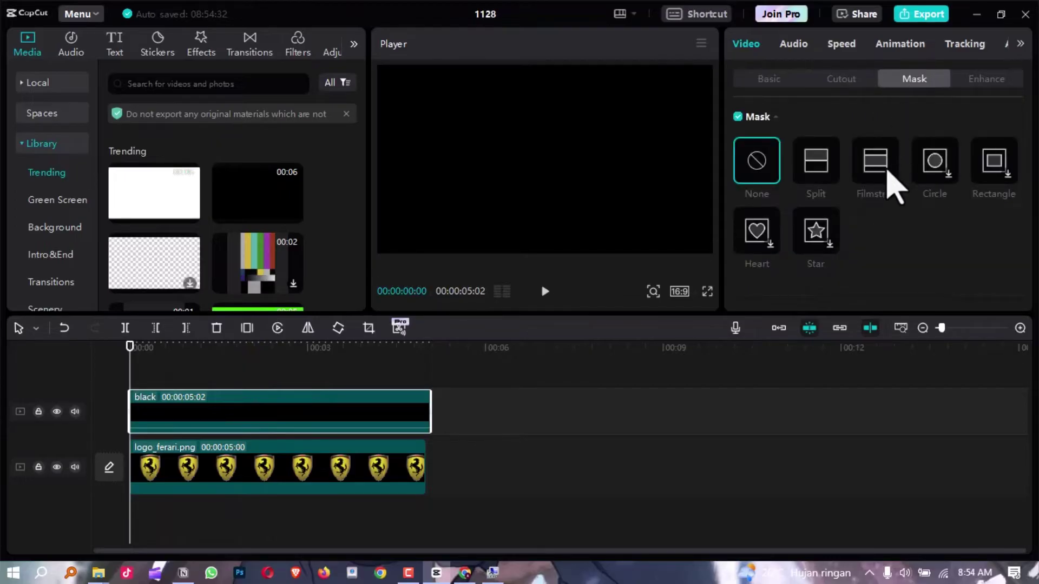
pyautogui.click(896, 186)
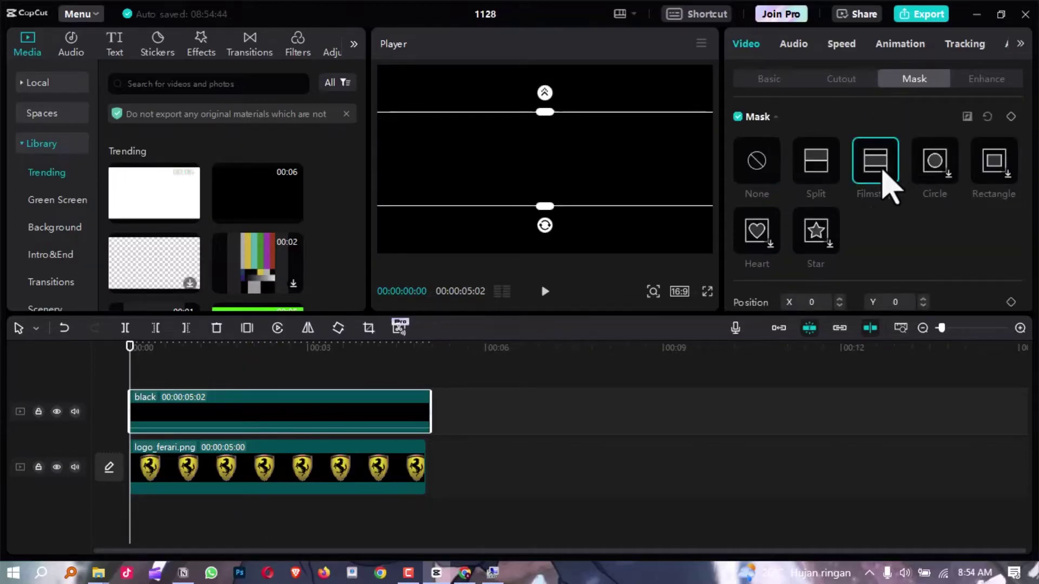
pyautogui.moveTo(568, 205); pyautogui.dragTo(539, 171)
pyautogui.moveTo(526, 134); pyautogui.dragTo(522, 130)
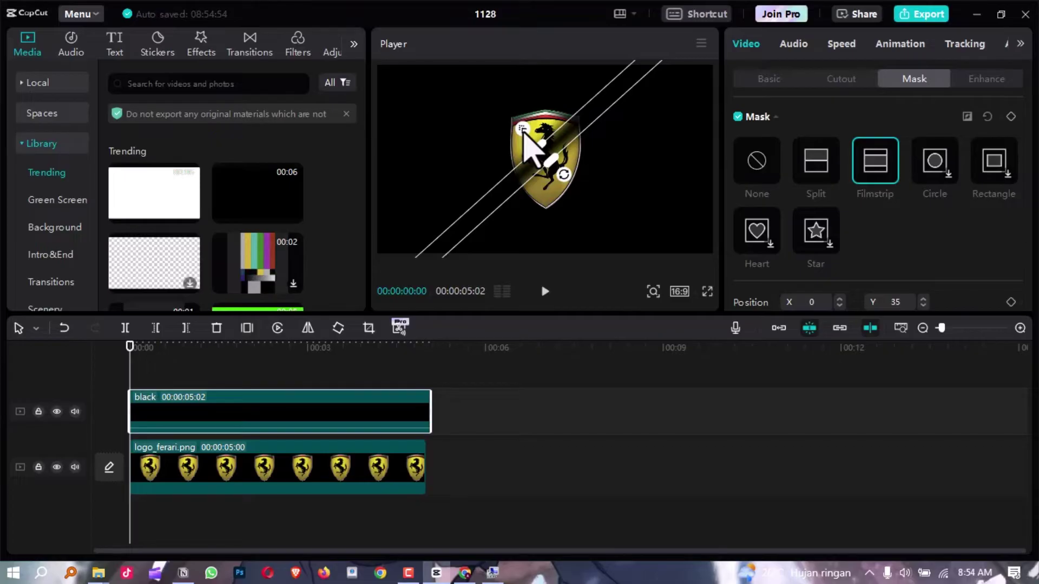
pyautogui.moveTo(532, 178); pyautogui.dragTo(547, 173)
# Set the feather of the black clip's Filmstrip mask to 11.
pyautogui.scroll(-2, 934, 241)
pyautogui.scroll(-3, 937, 245)
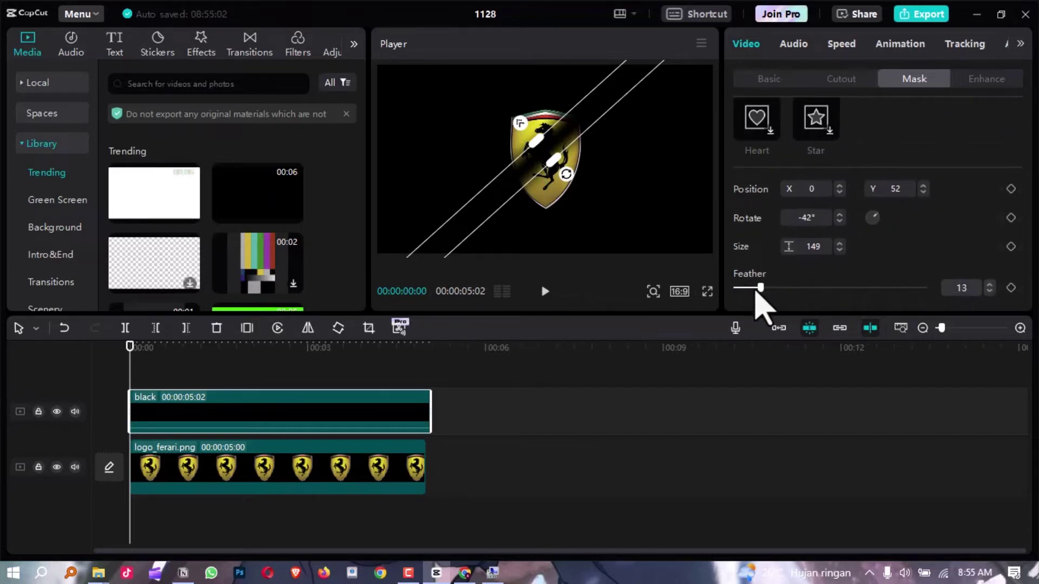
pyautogui.moveTo(765, 291); pyautogui.dragTo(759, 292)
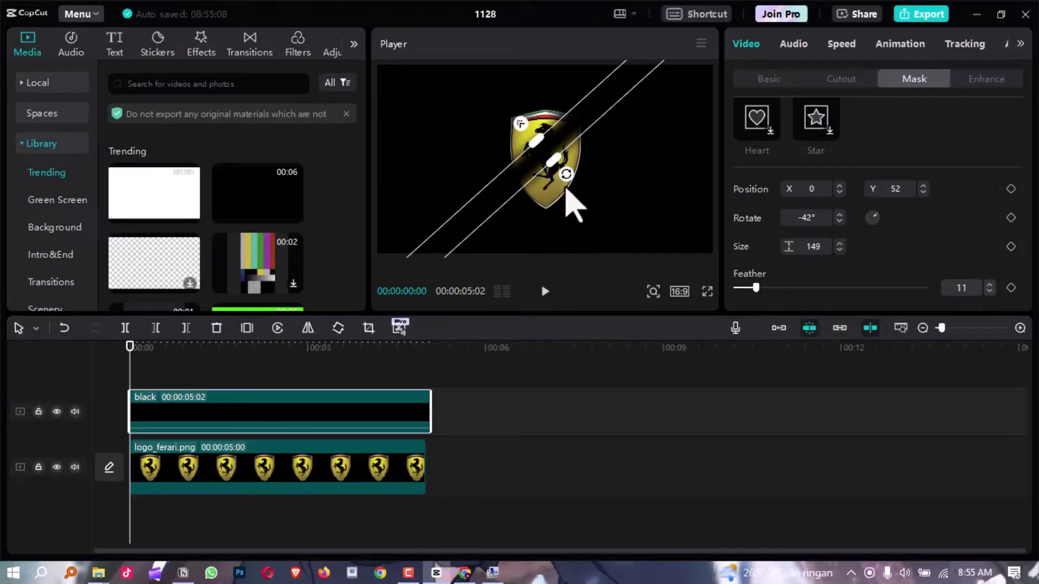
# Invert the black clip's mask and make its diagonal band slightly narrower.
pyautogui.scroll(3, 923, 209)
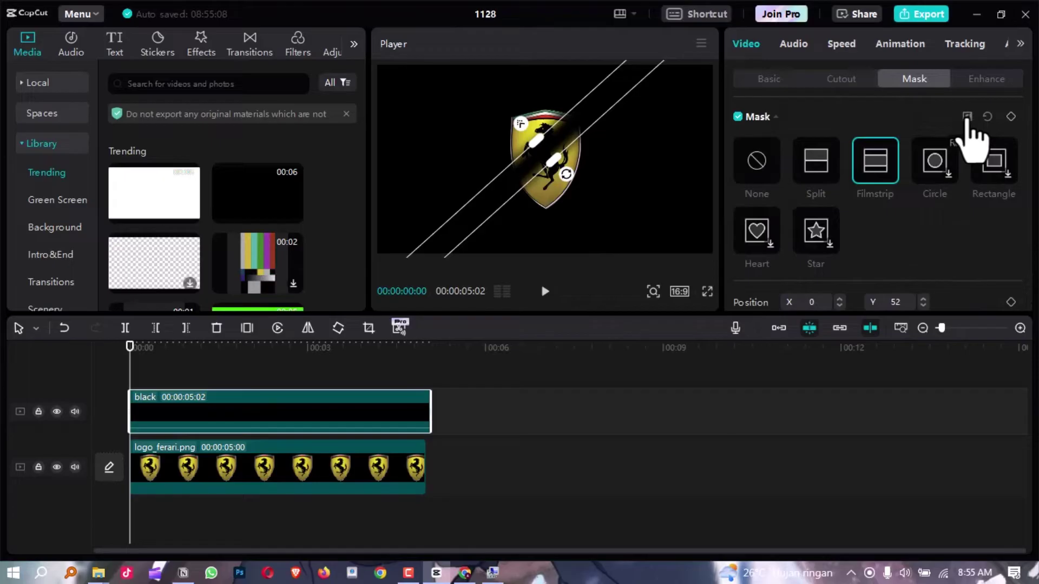
pyautogui.click(968, 117)
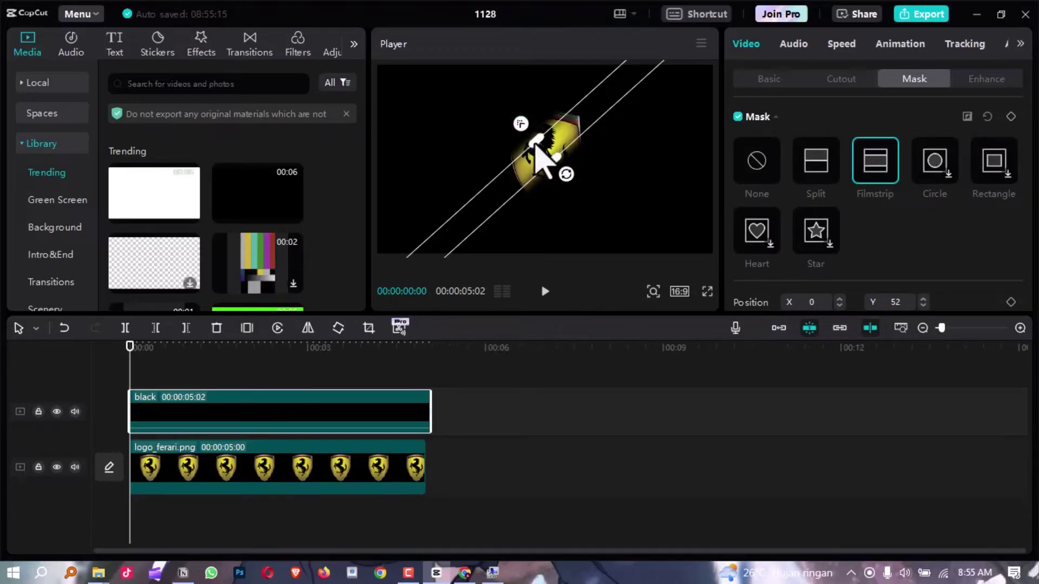
pyautogui.moveTo(537, 148); pyautogui.dragTo(540, 149)
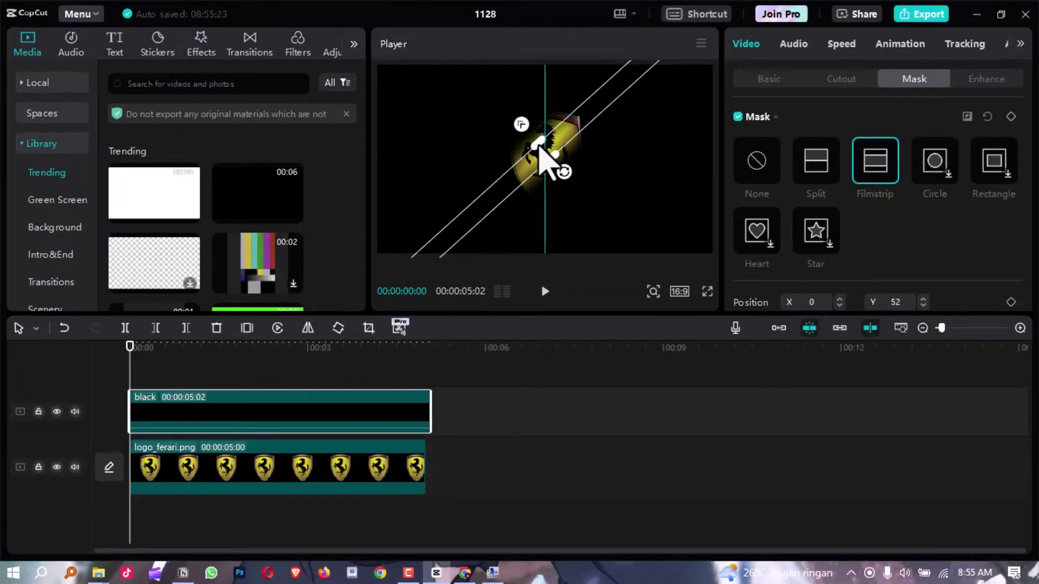
# At 00:00:00:15, move the black clip's mask off the logo's upper-left side to about X -305, Y 335 and add a mask keyframe.
pyautogui.click(157, 372)
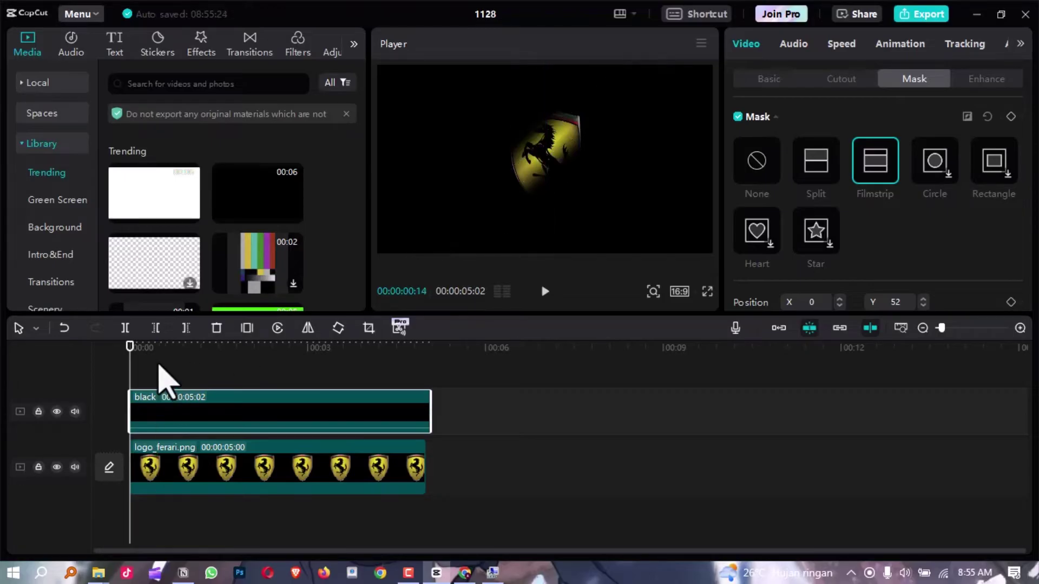
pyautogui.click(158, 357)
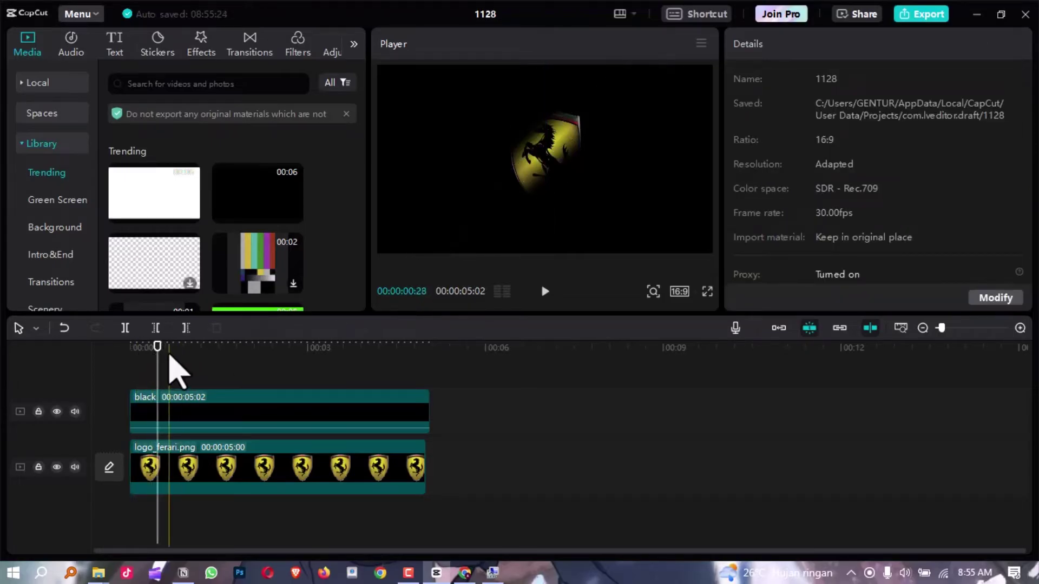
pyautogui.moveTo(158, 362); pyautogui.dragTo(157, 364)
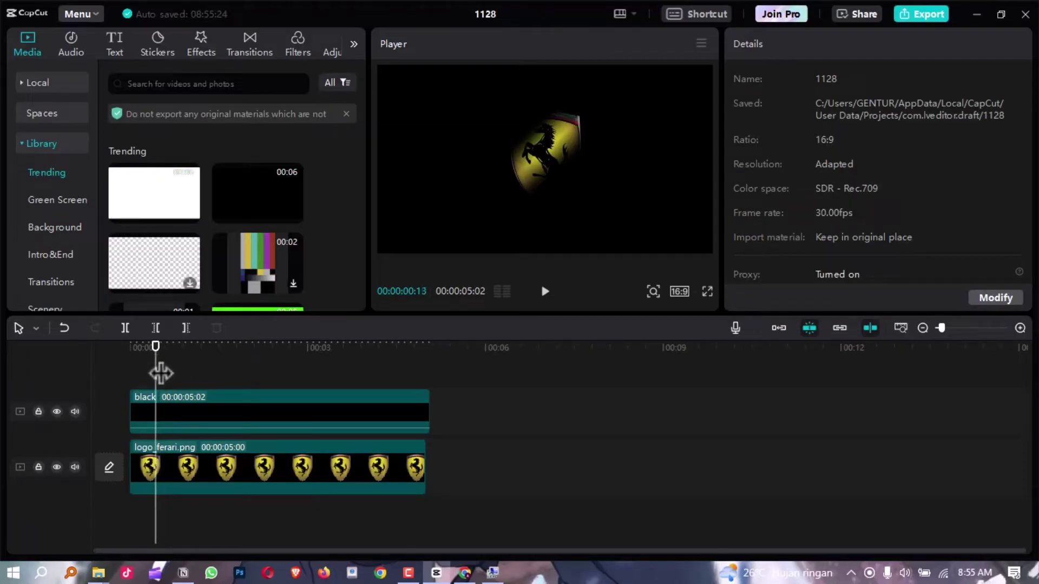
pyautogui.scroll(5, 182, 390)
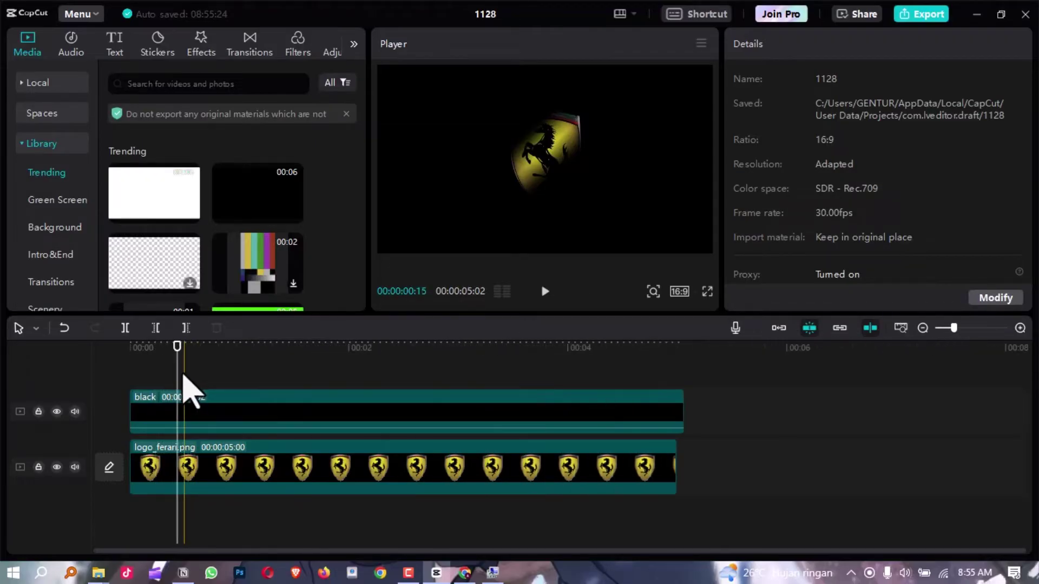
pyautogui.scroll(1, 183, 379)
pyautogui.moveTo(185, 359); pyautogui.dragTo(193, 359)
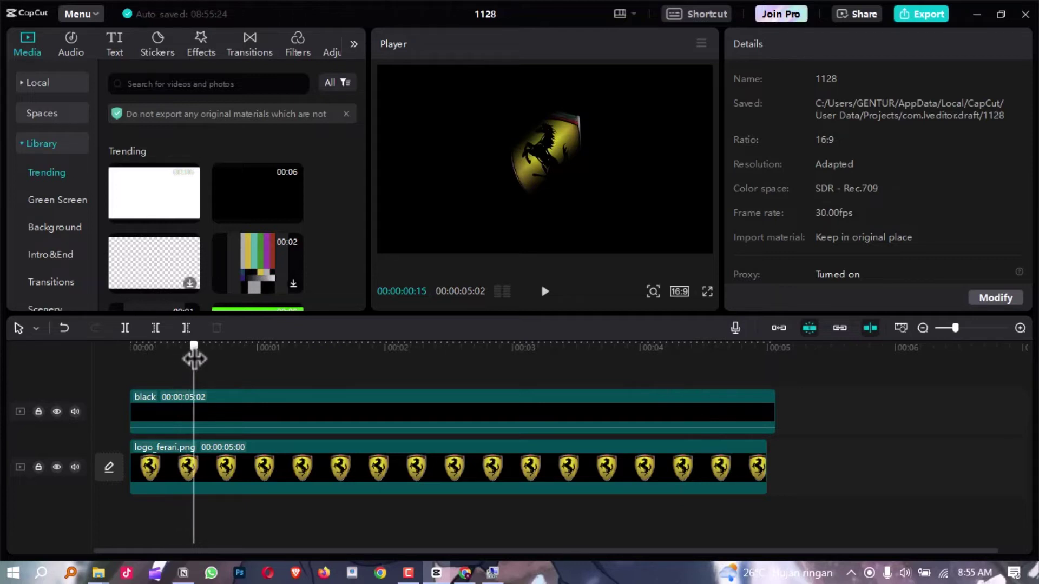
pyautogui.click(396, 412)
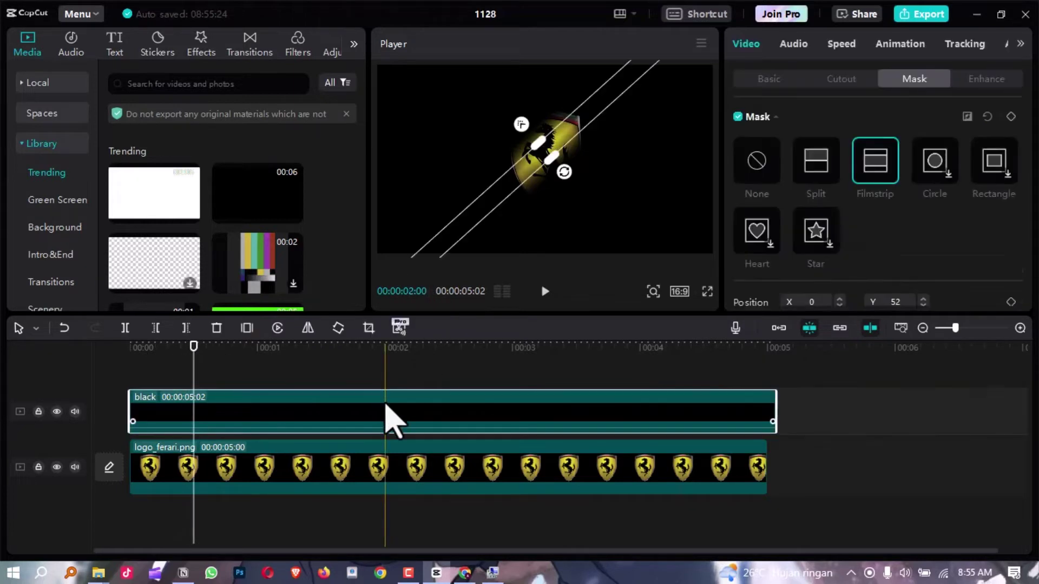
pyautogui.moveTo(530, 166); pyautogui.dragTo(478, 117)
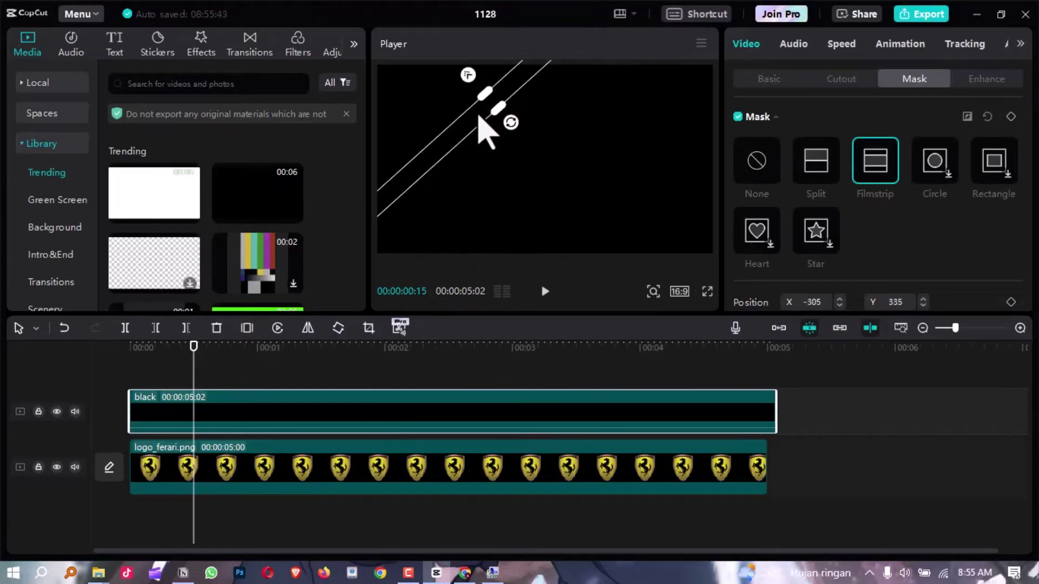
pyautogui.click(1010, 116)
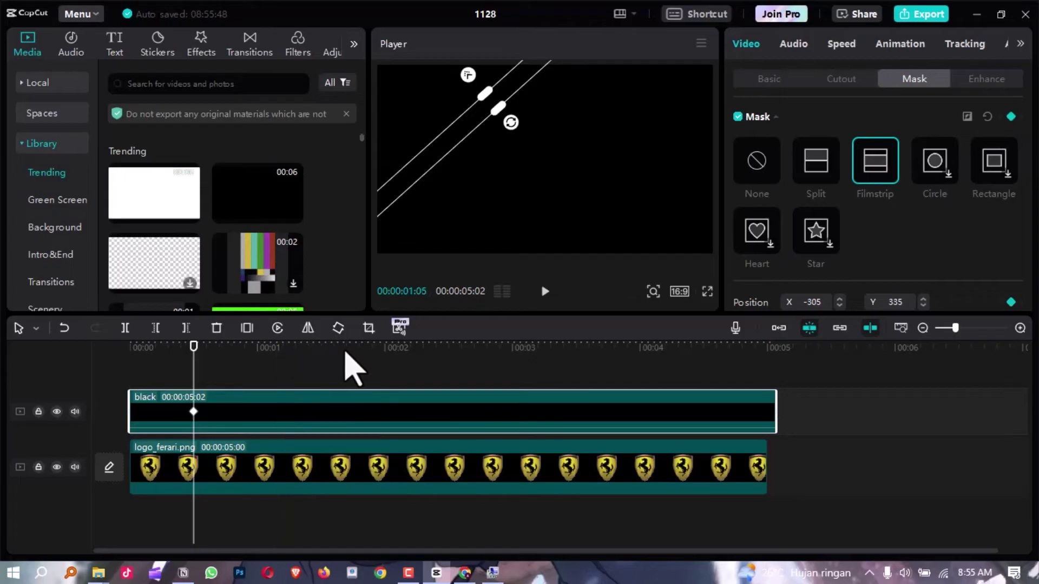
# At 00:00:03:00, move the black clip's mask past the logo's lower-right side to about X 353, Y -266.
pyautogui.click(349, 361)
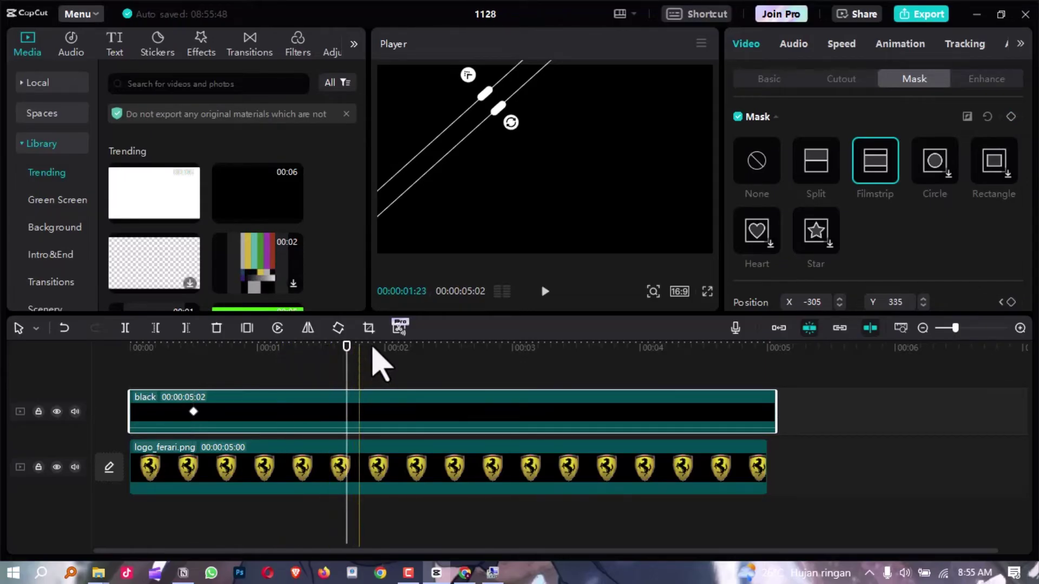
pyautogui.moveTo(422, 344); pyautogui.dragTo(514, 349)
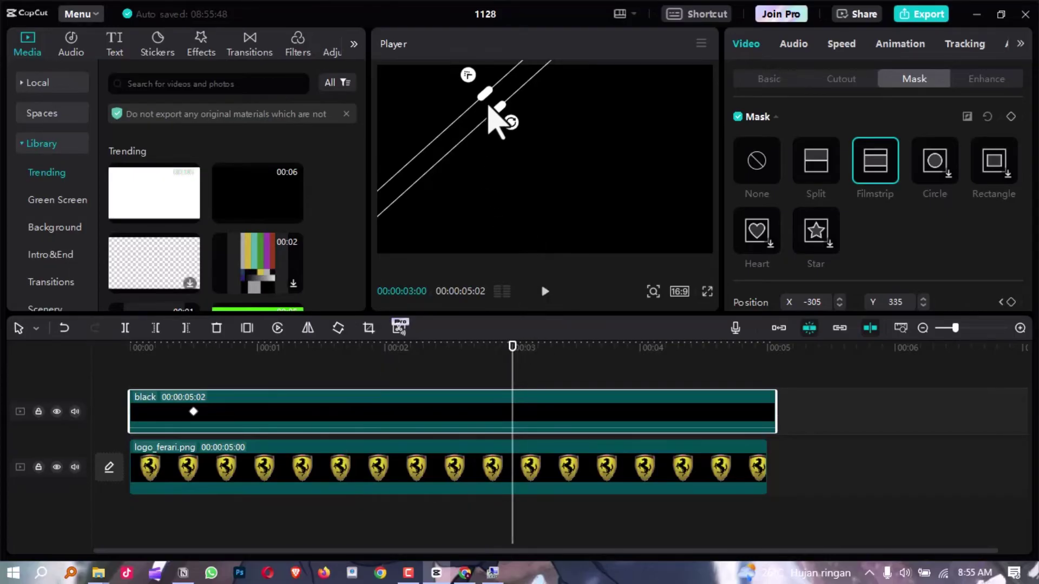
pyautogui.moveTo(483, 112); pyautogui.dragTo(600, 215)
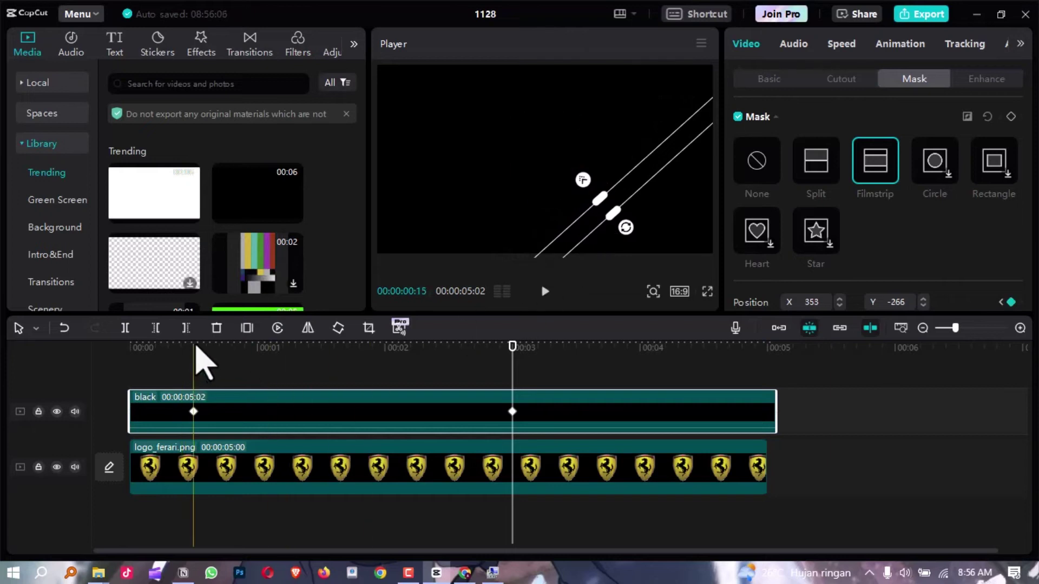
# Play the light-sweep animation from the start in full screen to check it.
pyautogui.click(198, 368)
pyautogui.moveTo(162, 368); pyautogui.dragTo(89, 360)
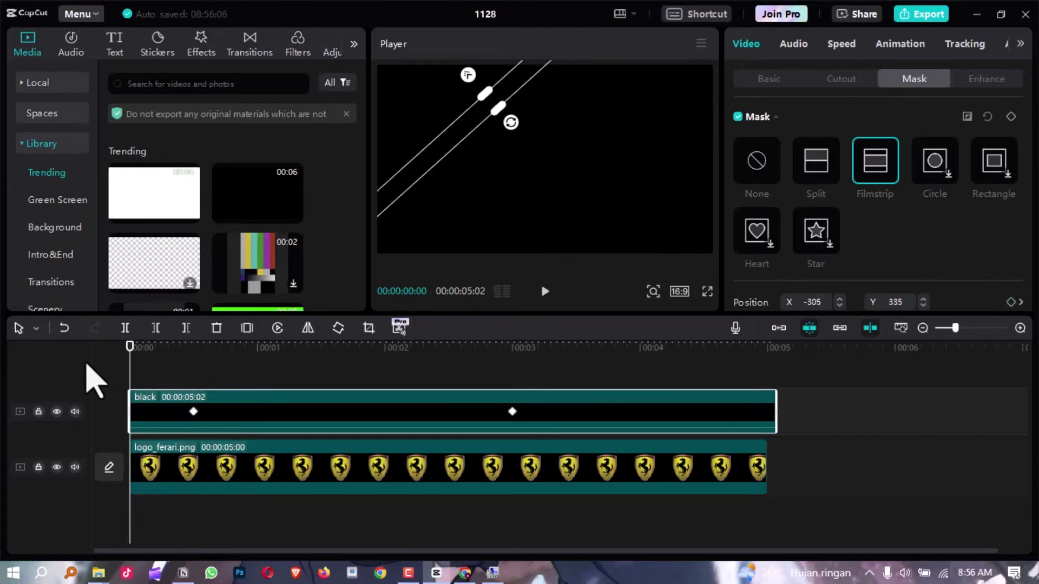
pyautogui.hotkey('ctrl', 'shift', 'f')
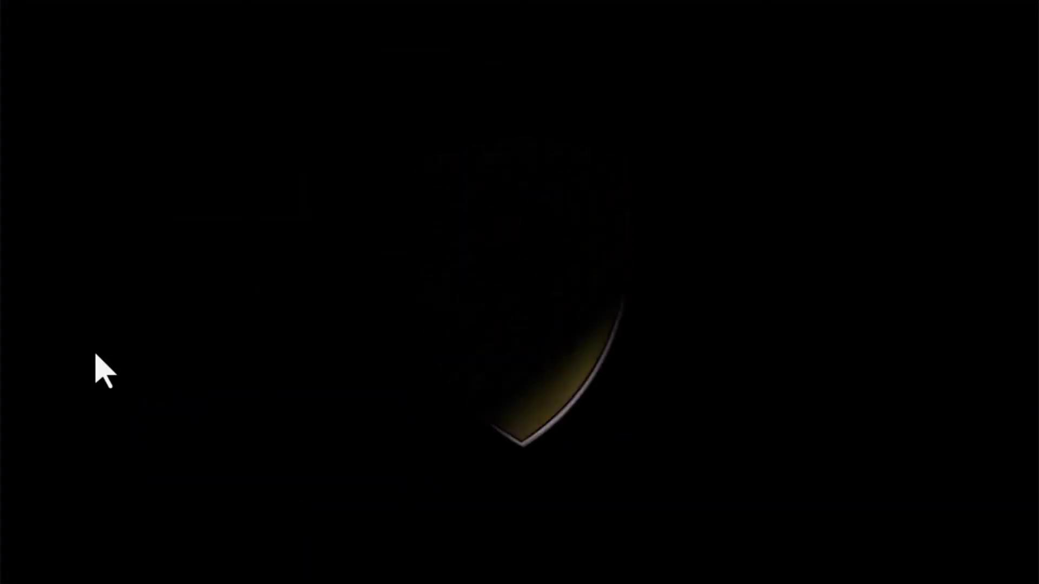
pyautogui.press('Escape')
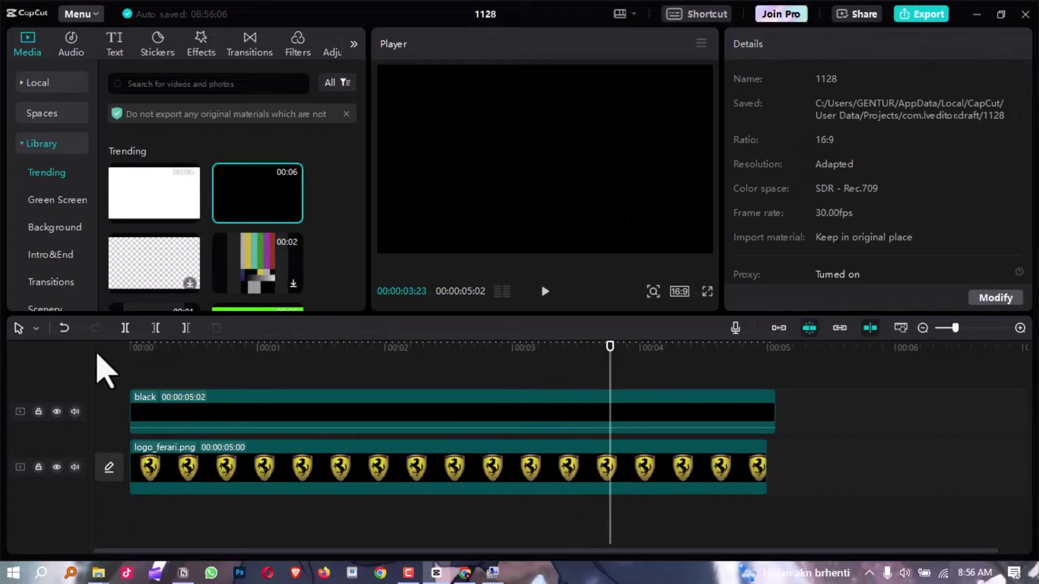
# Search the sound effects for "chimes" and add the 5-second Chimes sound at the start of the timeline.
pyautogui.click(440, 358)
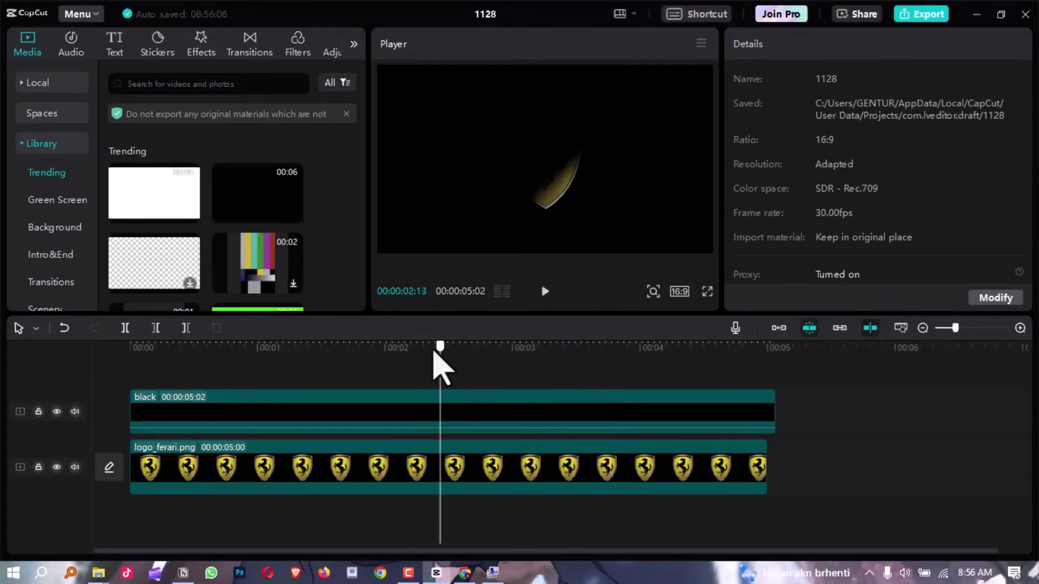
pyautogui.moveTo(434, 352); pyautogui.dragTo(128, 373)
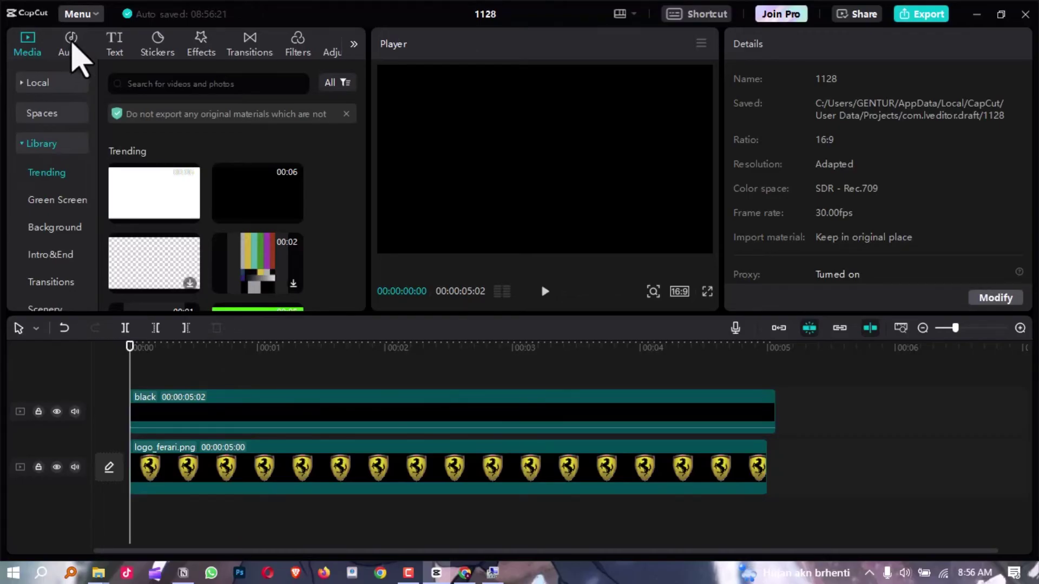
pyautogui.click(71, 45)
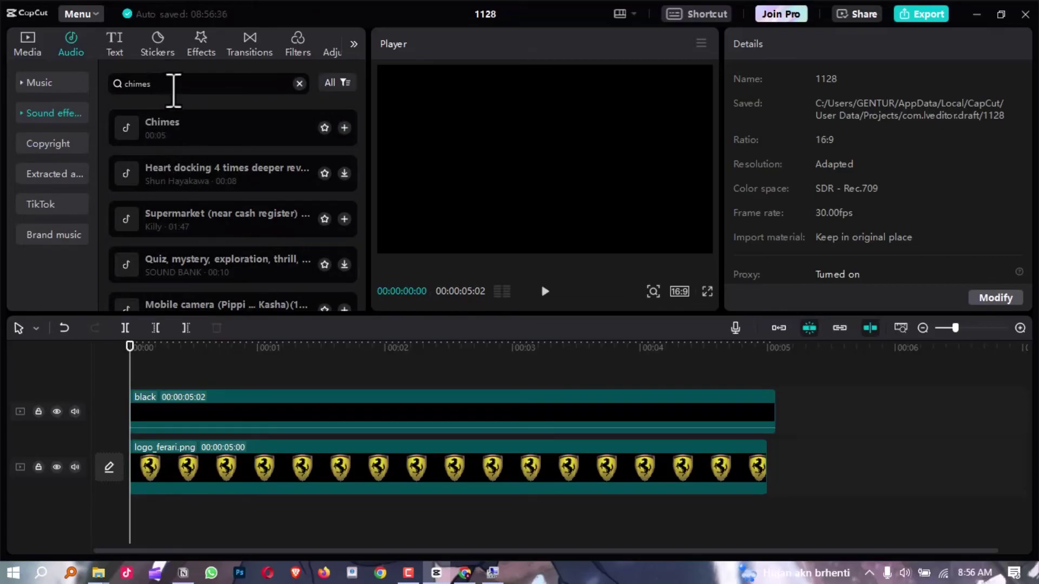
pyautogui.click(344, 130)
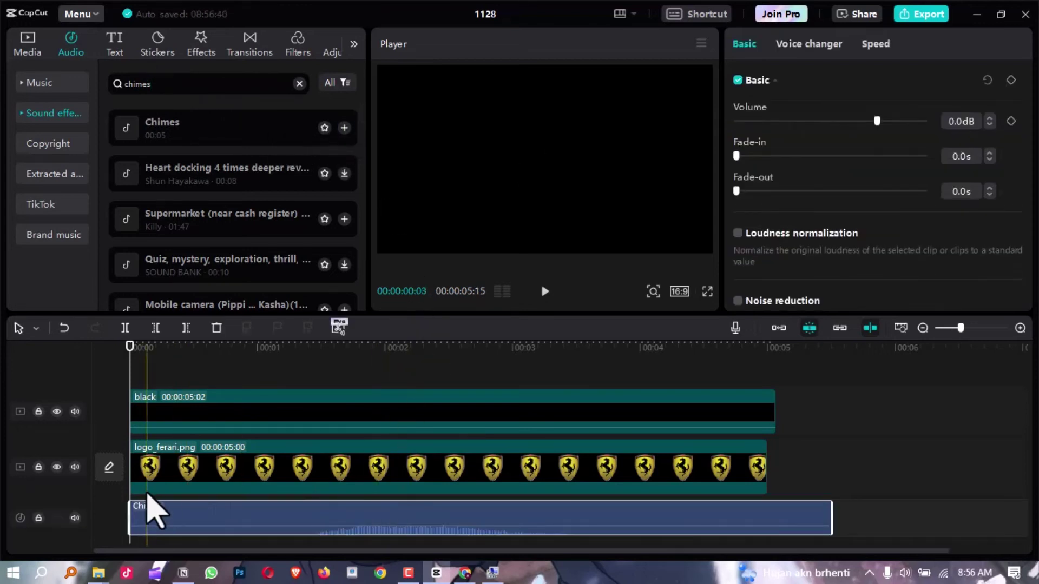
# Trim the Chimes clip's start to about 00:00:01:03 and slide the clip to begin just before the black clip's first mask keyframe.
pyautogui.moveTo(133, 508); pyautogui.dragTo(269, 507)
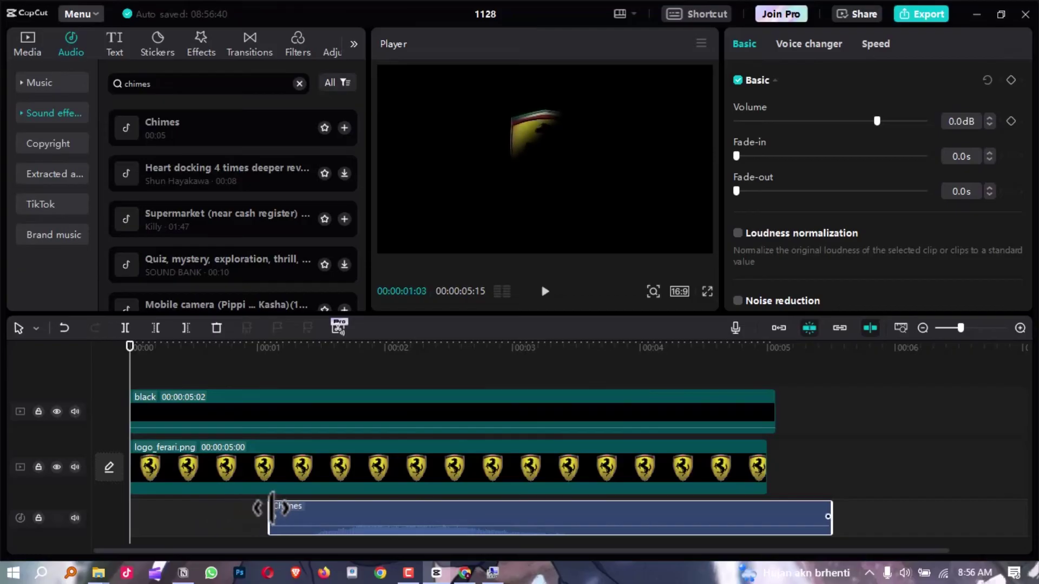
pyautogui.click(291, 409)
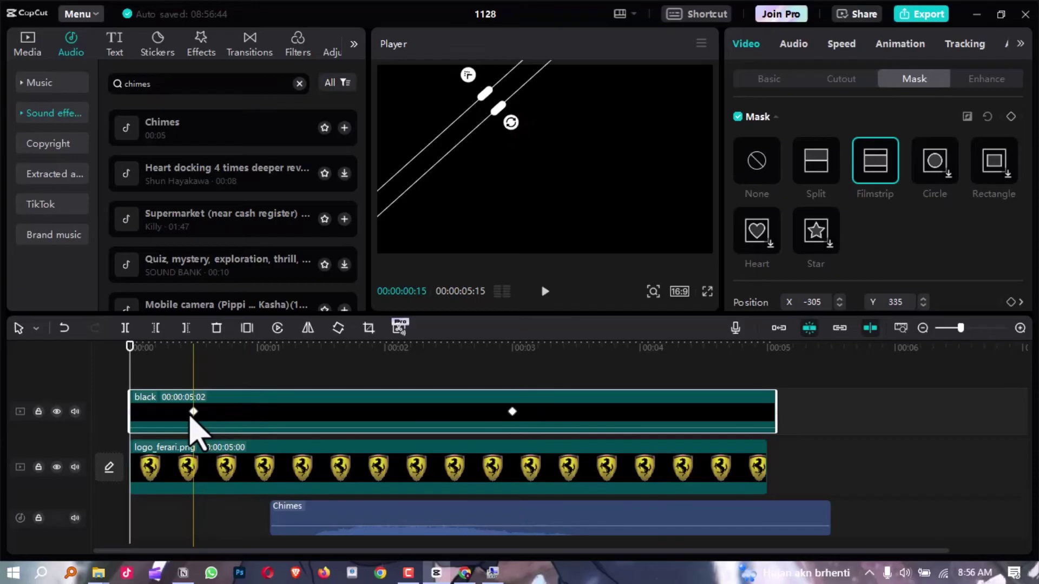
pyautogui.moveTo(332, 529); pyautogui.dragTo(210, 519)
pyautogui.click(197, 347)
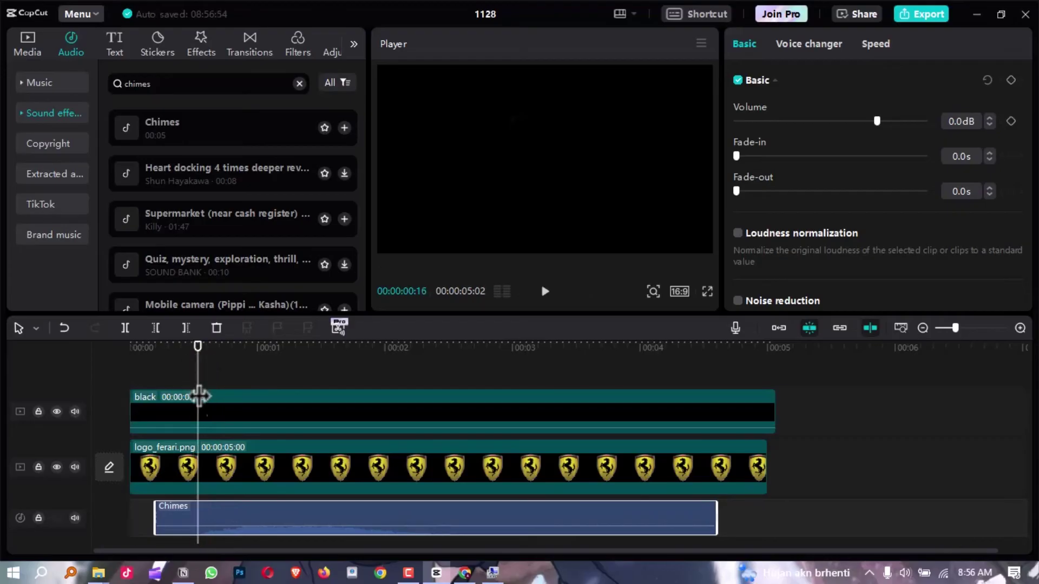
pyautogui.click(199, 397)
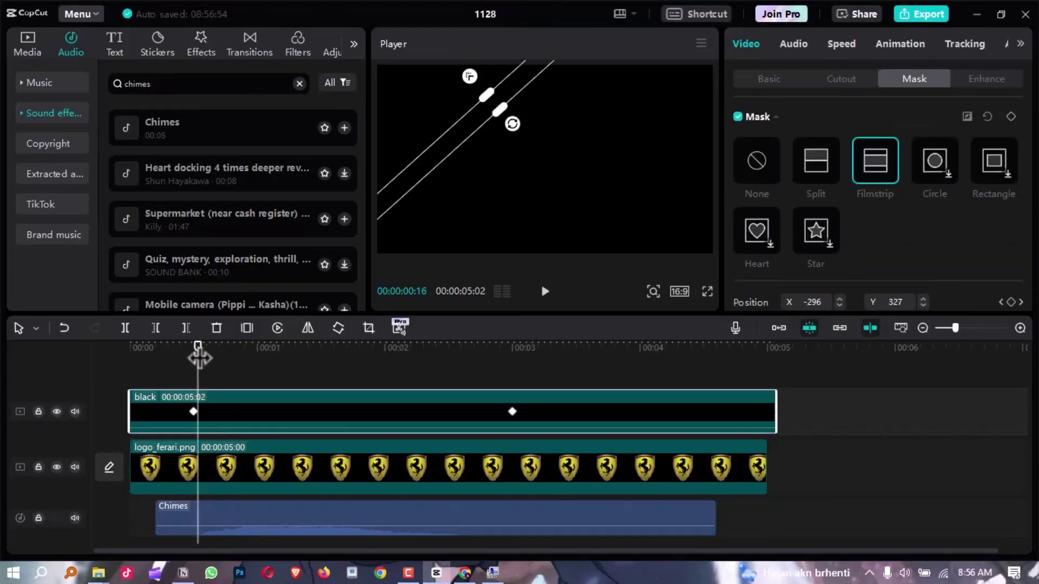
# Play the logo reveal with its chime from the start, including in full screen, and recheck the sweep around 00:00:01:29.
pyautogui.moveTo(199, 364); pyautogui.dragTo(97, 379)
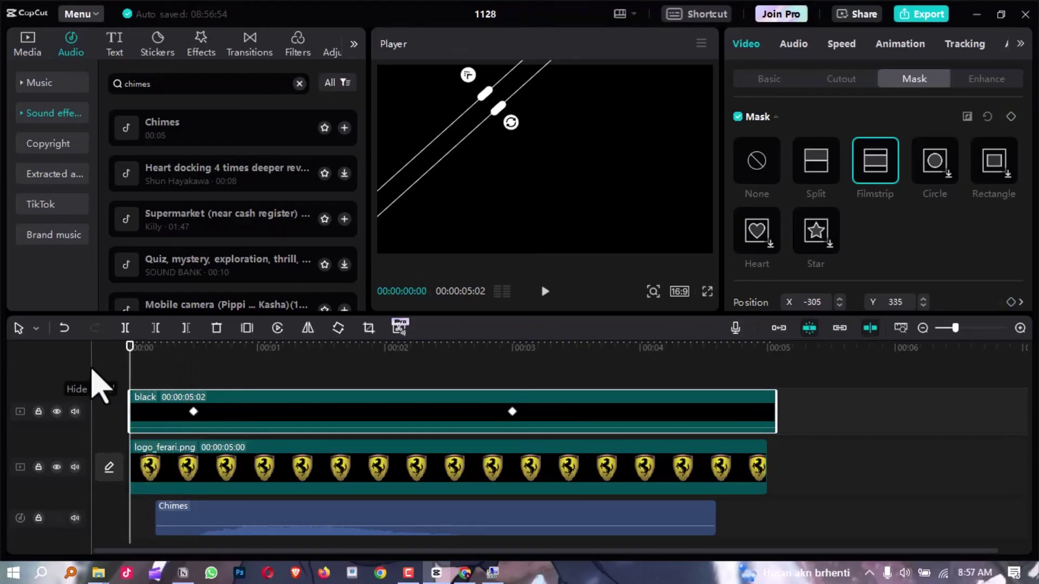
pyautogui.hotkey('ctrl', 'shift', 'f')
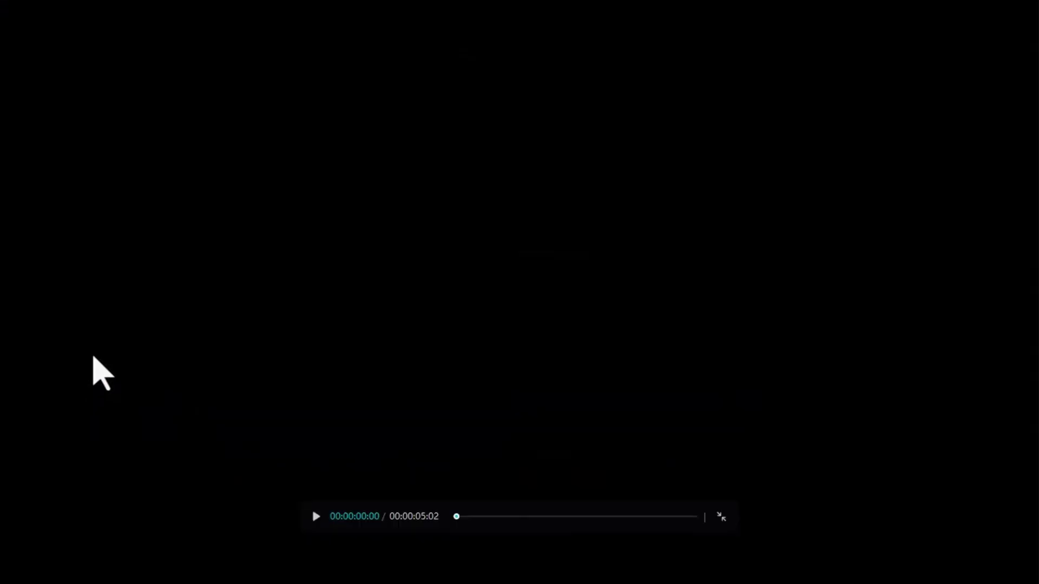
pyautogui.press('space')
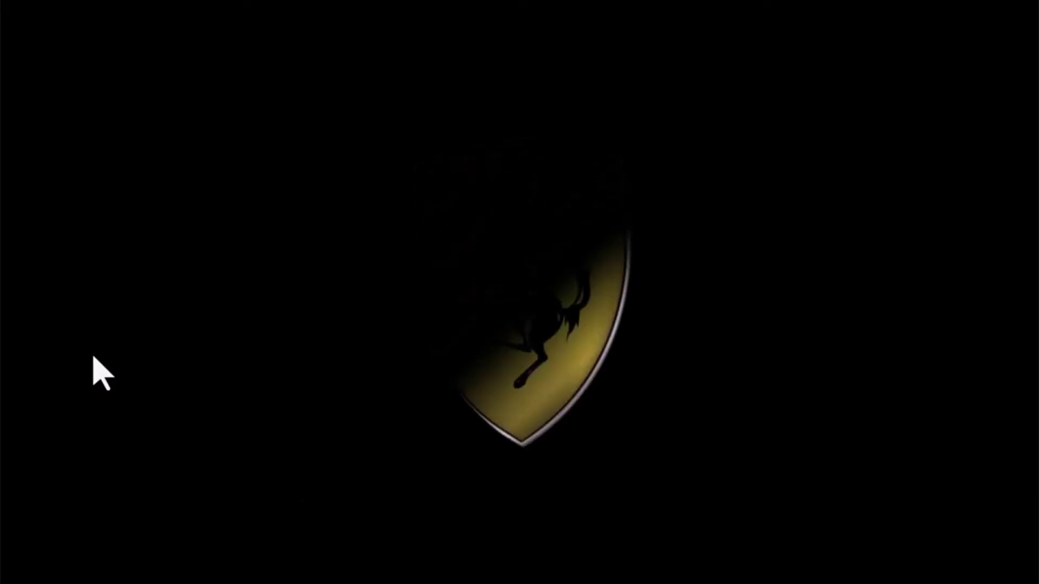
pyautogui.press('Escape')
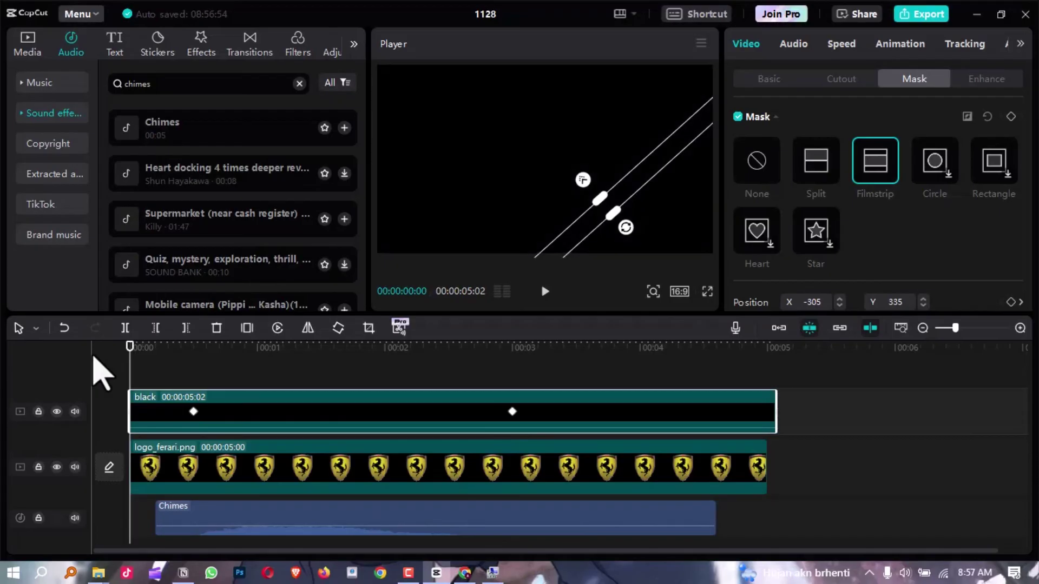
pyautogui.press('space')
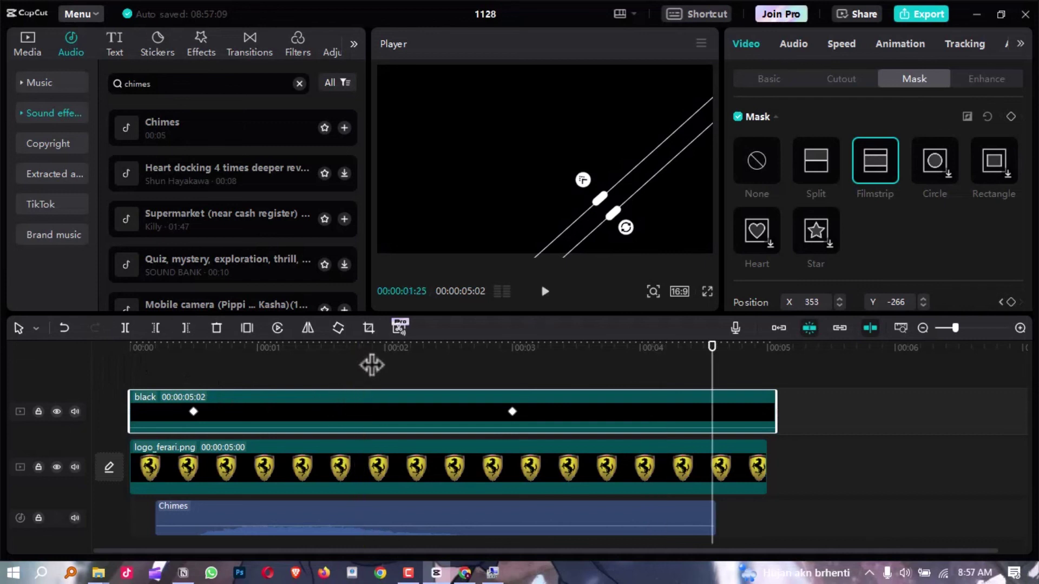
pyautogui.click(371, 352)
pyautogui.click(384, 362)
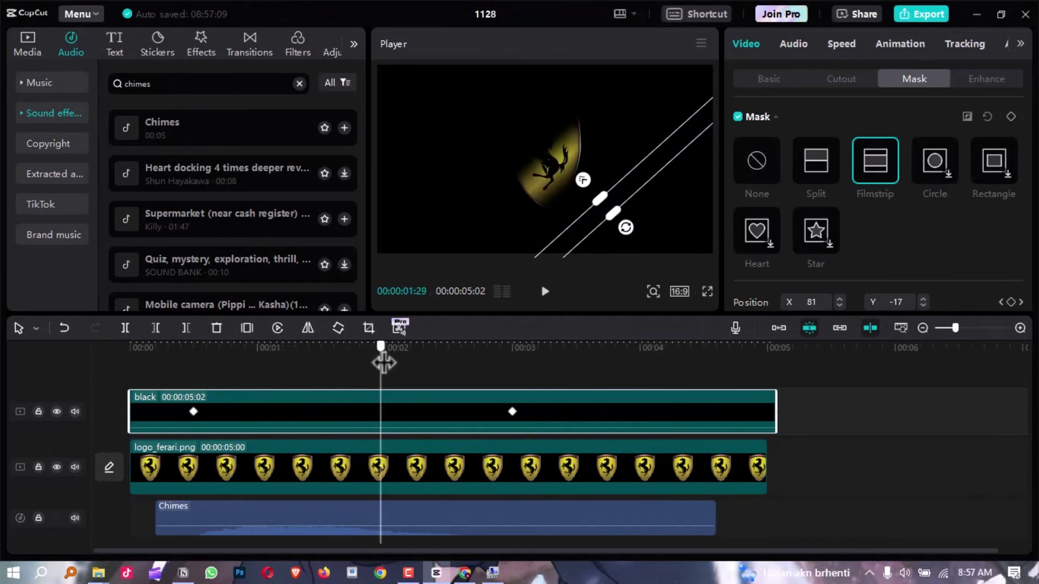